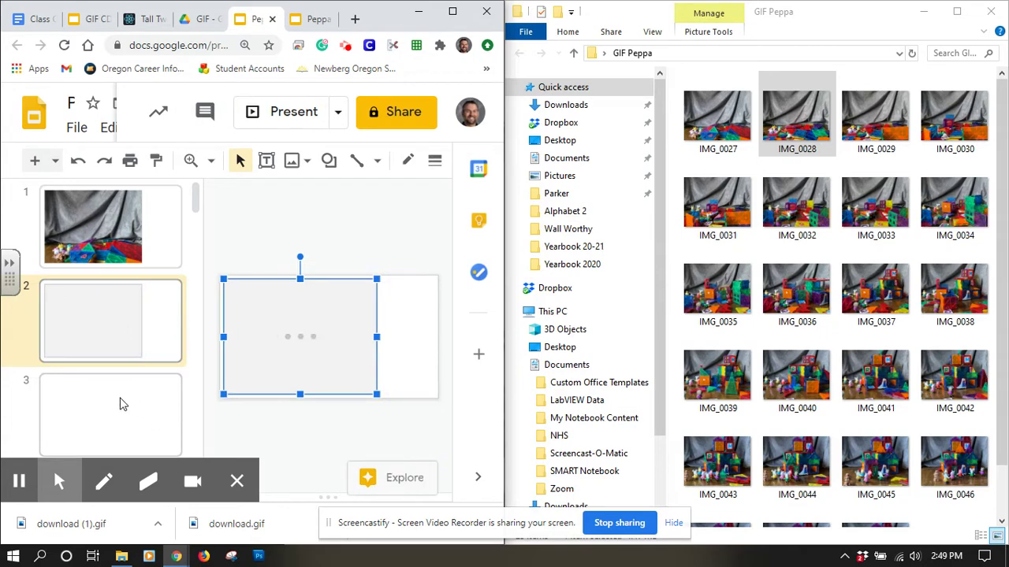
# - Insert the images IMG_0029, IMG_0030 and IMG_0031 from the GIF Peppa folder onto slides 3, 4 and 5 respectively
pyautogui.click(122, 404)
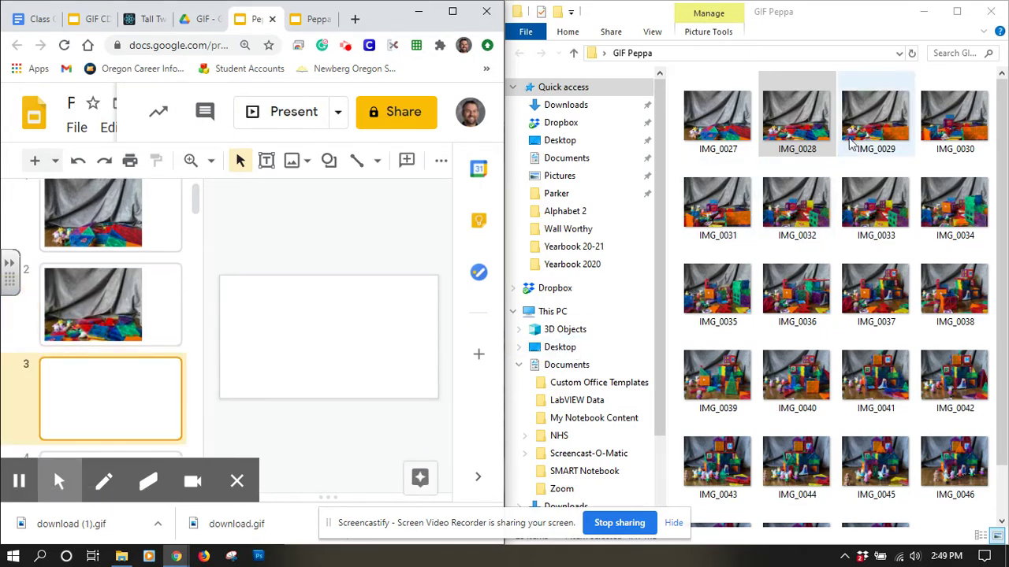
pyautogui.moveTo(863, 128); pyautogui.dragTo(281, 360)
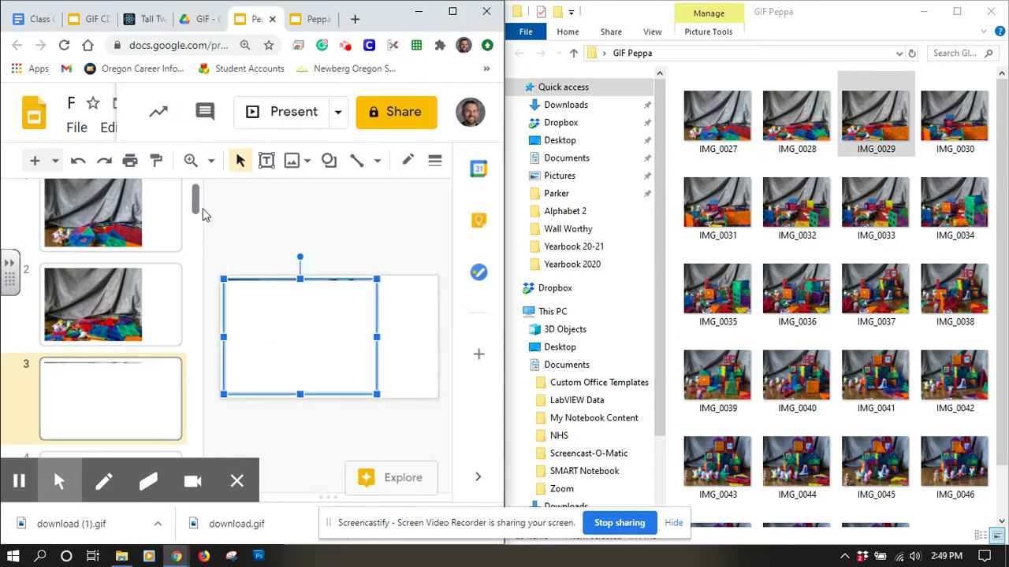
pyautogui.moveTo(197, 197); pyautogui.dragTo(198, 219)
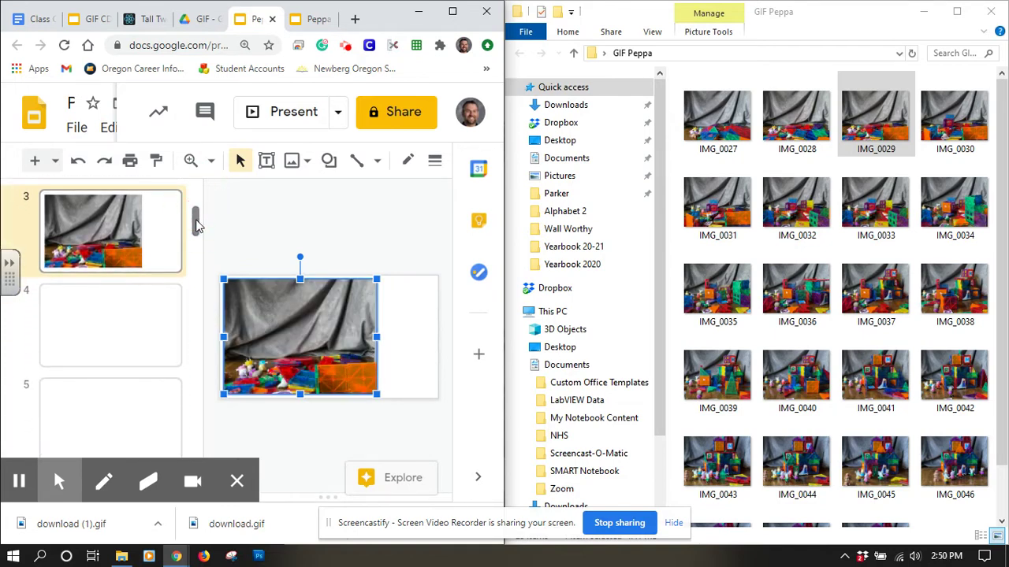
pyautogui.click(133, 325)
pyautogui.click(975, 124)
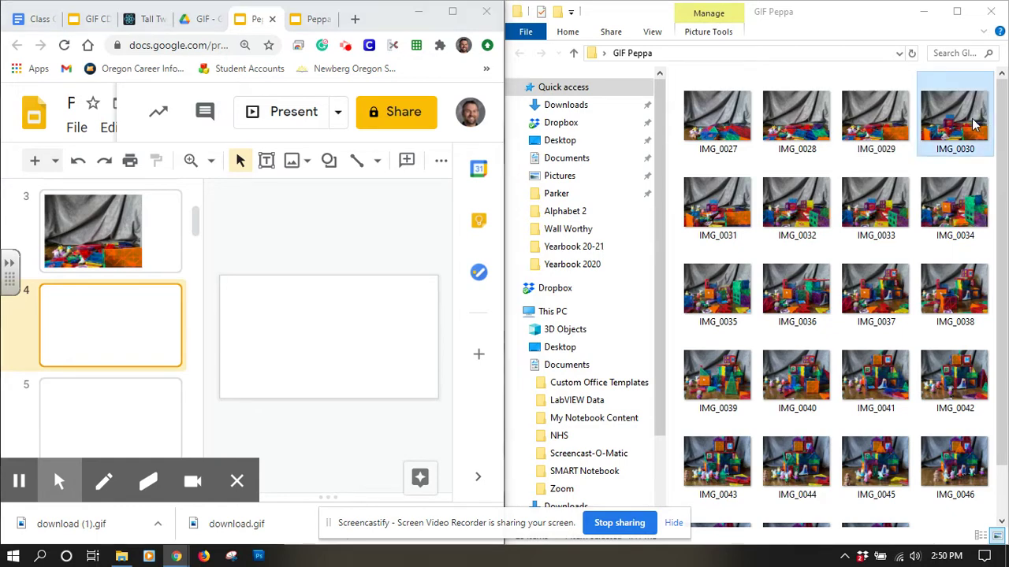
pyautogui.moveTo(974, 124); pyautogui.dragTo(272, 356)
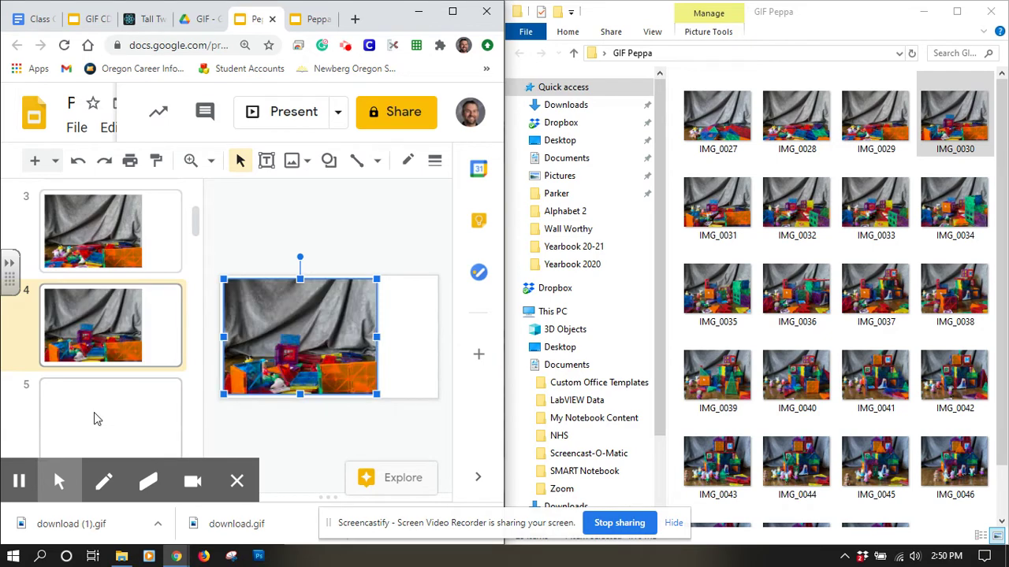
pyautogui.click(97, 420)
pyautogui.moveTo(714, 222); pyautogui.dragTo(307, 348)
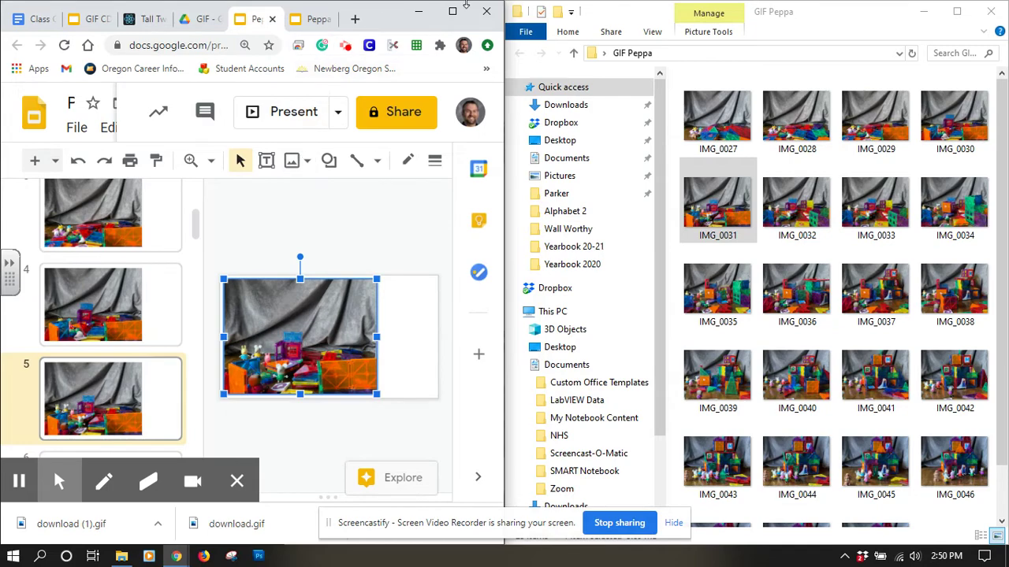
# - Maximize the browser window and look over the slides of the finished Peppa GIF Done presentation
pyautogui.click(453, 11)
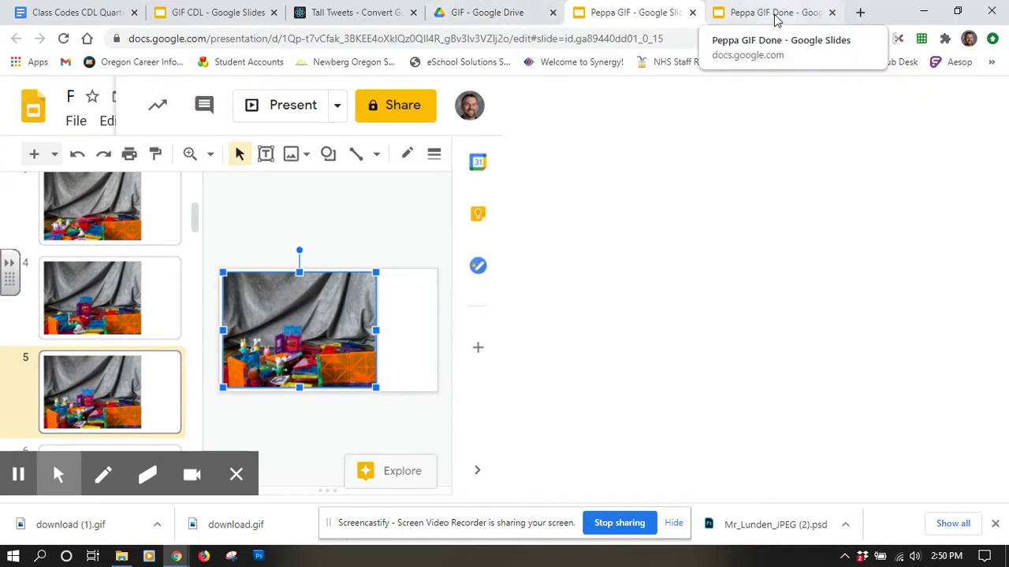
pyautogui.click(777, 14)
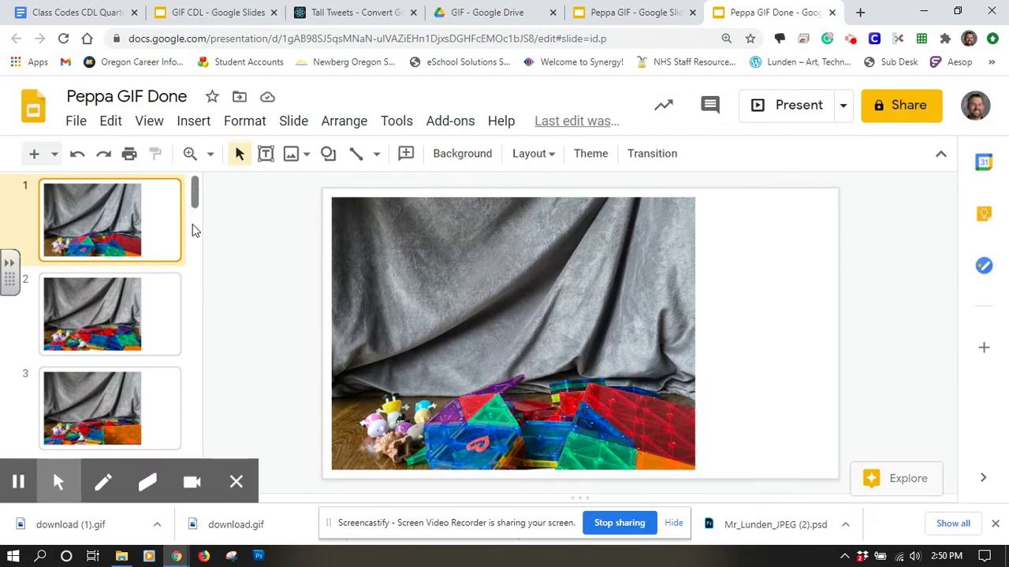
pyautogui.moveTo(197, 189)
pyautogui.mouseDown()
pyautogui.moveTo(199, 430)
pyautogui.moveTo(195, 189)
pyautogui.mouseUp()
# - Switch to the Tall Tweets site and select the Peppa GIF Done presentation for Tall Tweets Classic
pyautogui.click(359, 13)
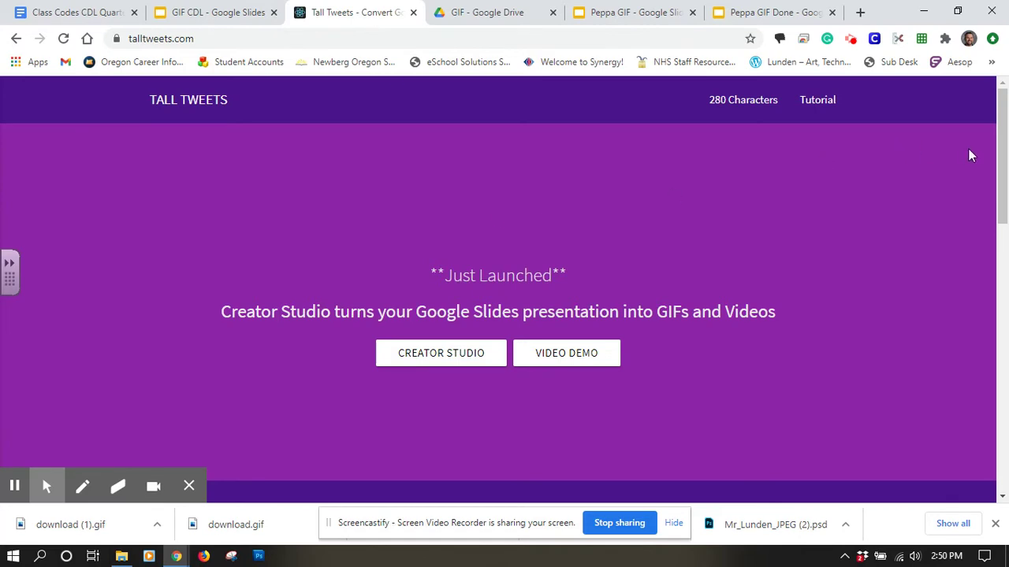
pyautogui.click(1003, 120)
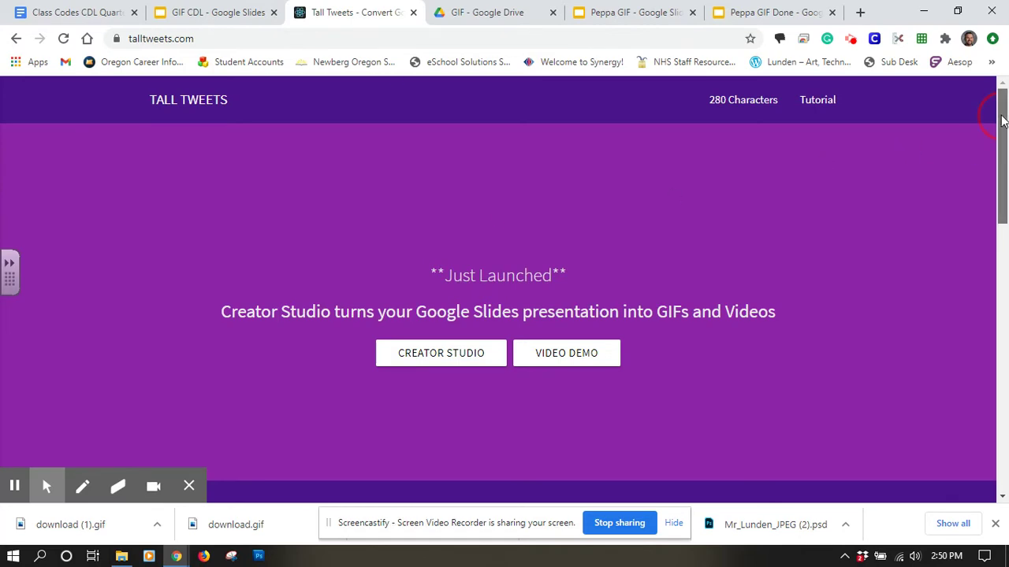
pyautogui.moveTo(1002, 120); pyautogui.dragTo(1003, 240)
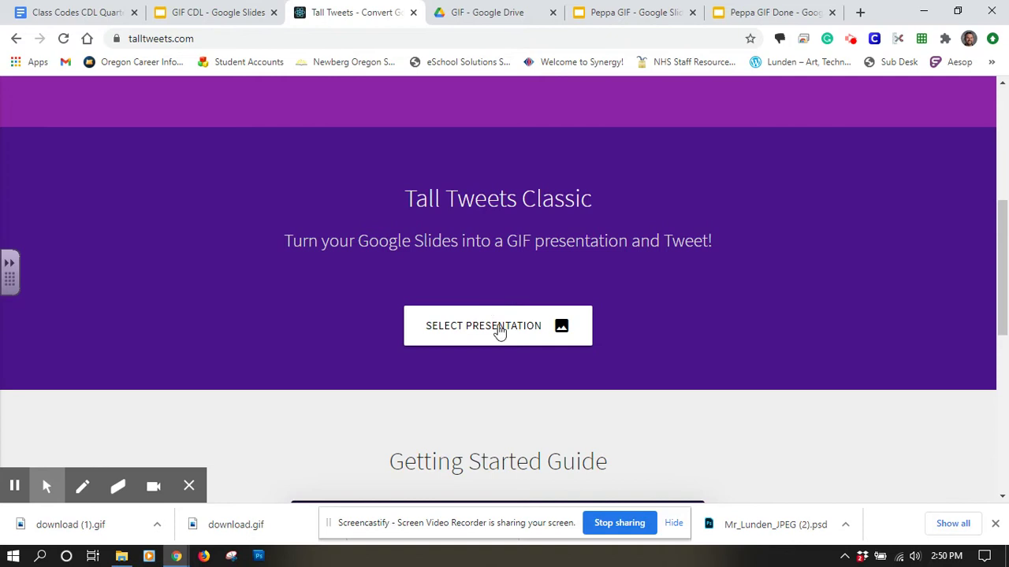
pyautogui.click(498, 331)
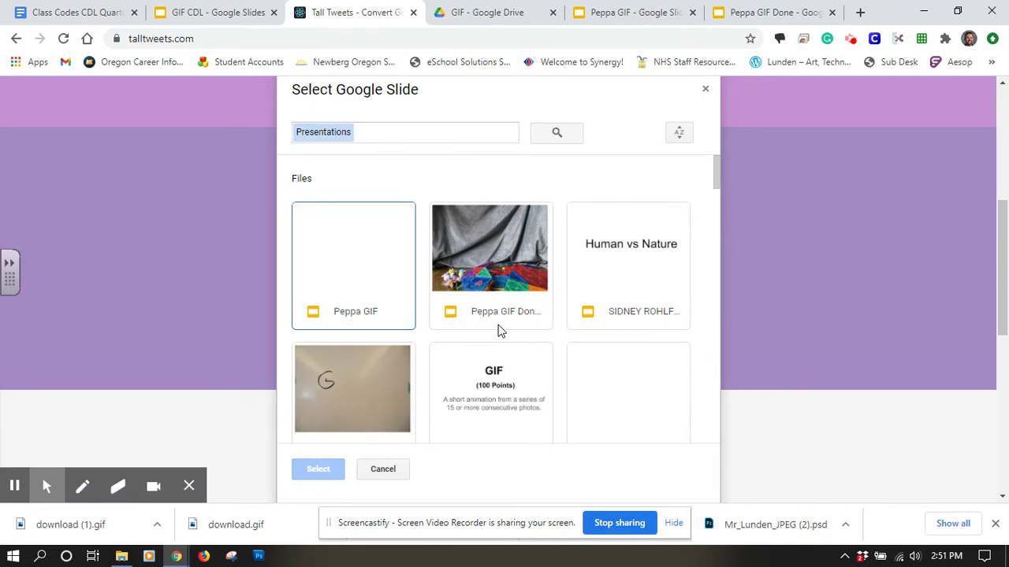
pyautogui.click(509, 280)
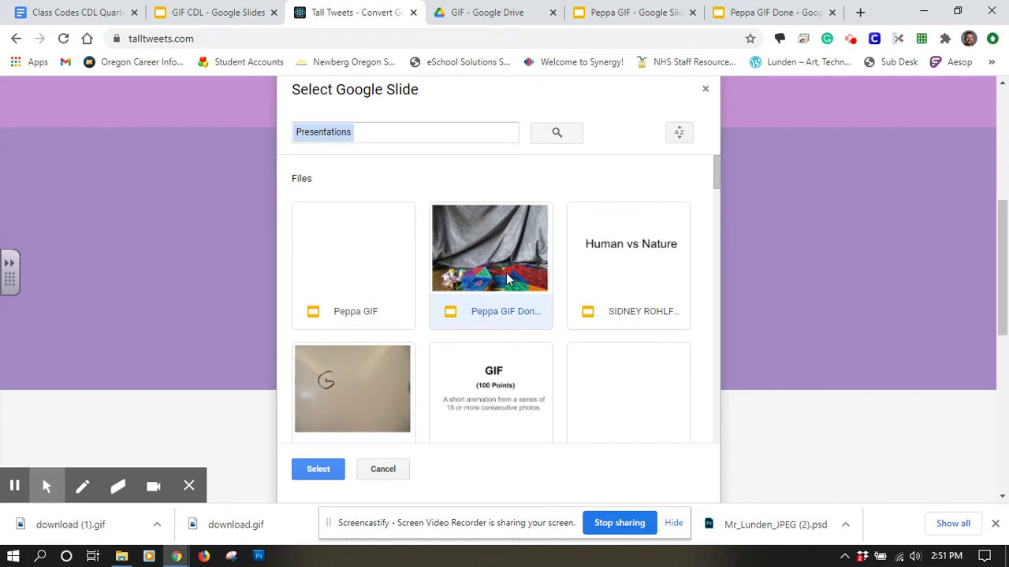
pyautogui.click(315, 475)
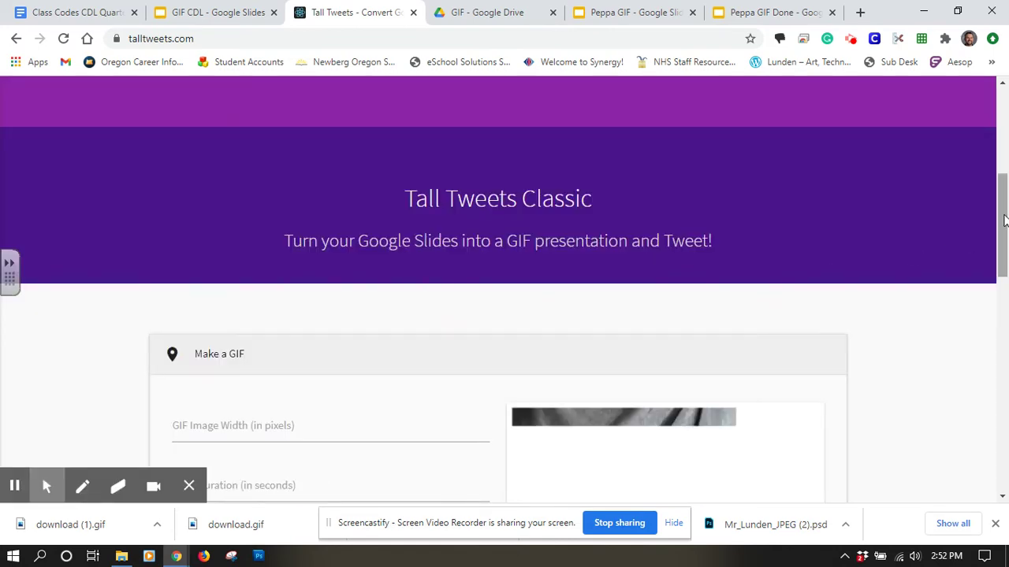
# - Create the GIF with an image width of 800 pixels and a slide duration of .2 seconds, leaving the slide sequence empty
pyautogui.moveTo(1003, 221); pyautogui.dragTo(995, 278)
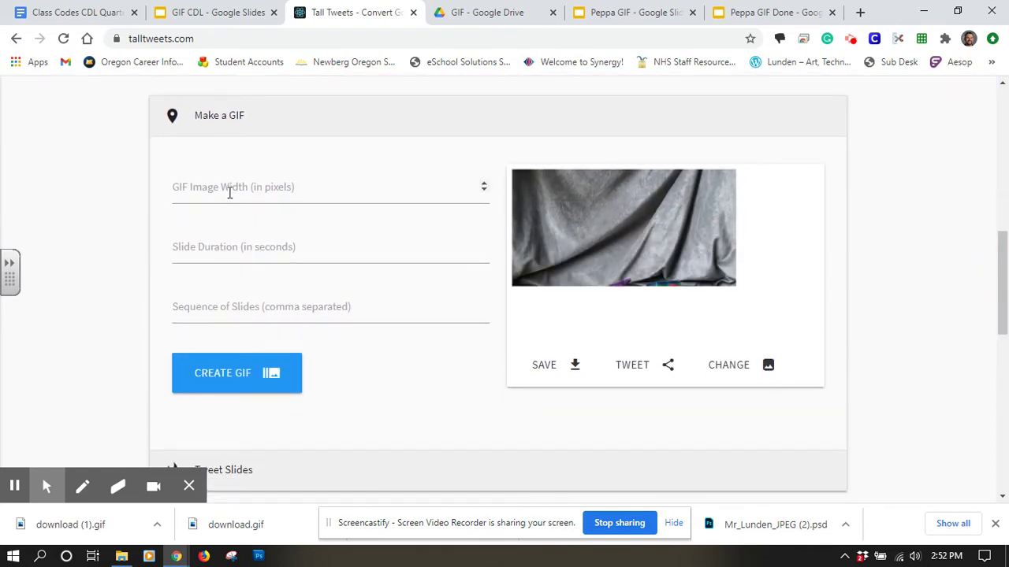
pyautogui.click(229, 192)
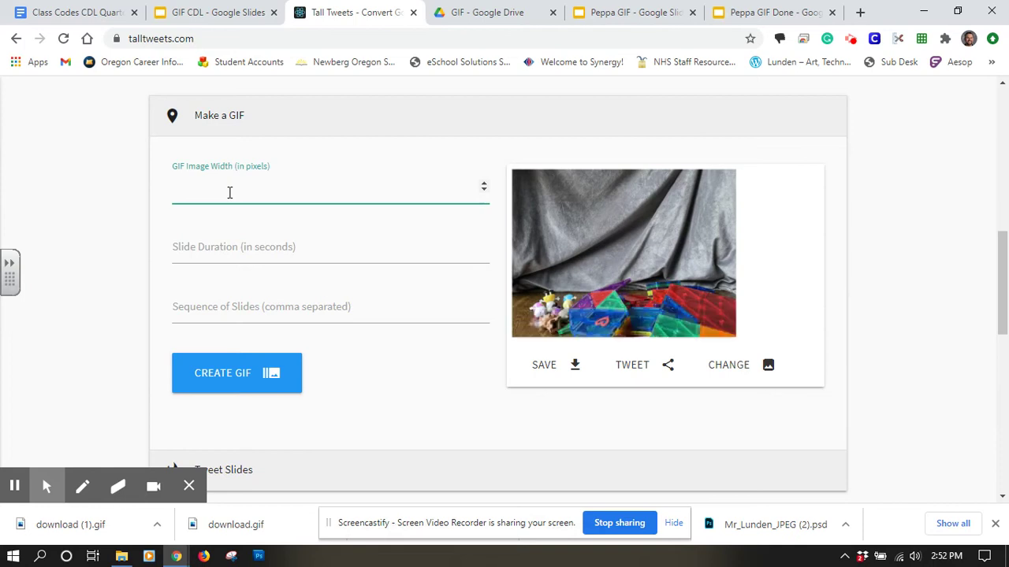
pyautogui.write('800')
pyautogui.click(226, 253)
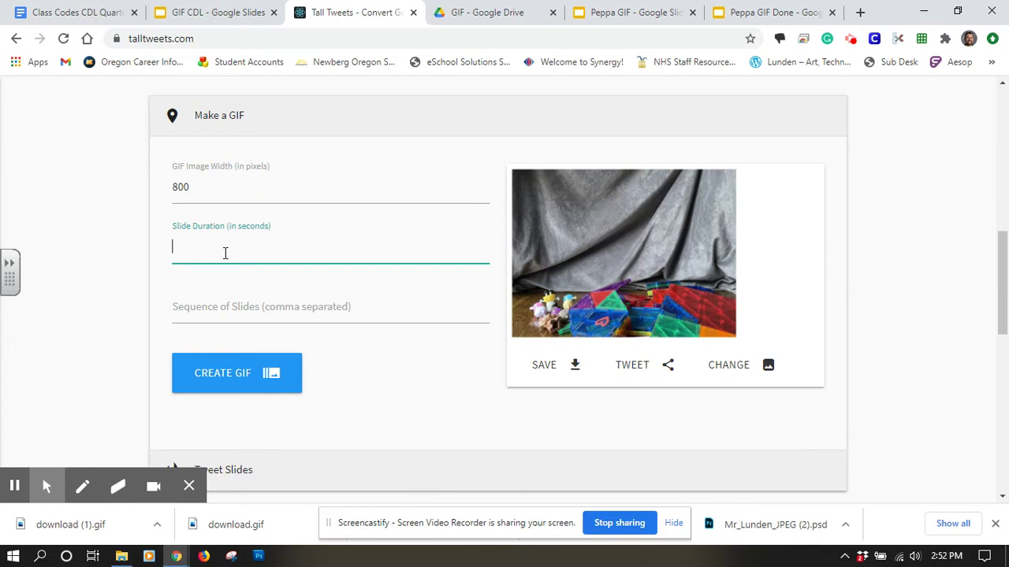
pyautogui.write('.2')
pyautogui.click(197, 307)
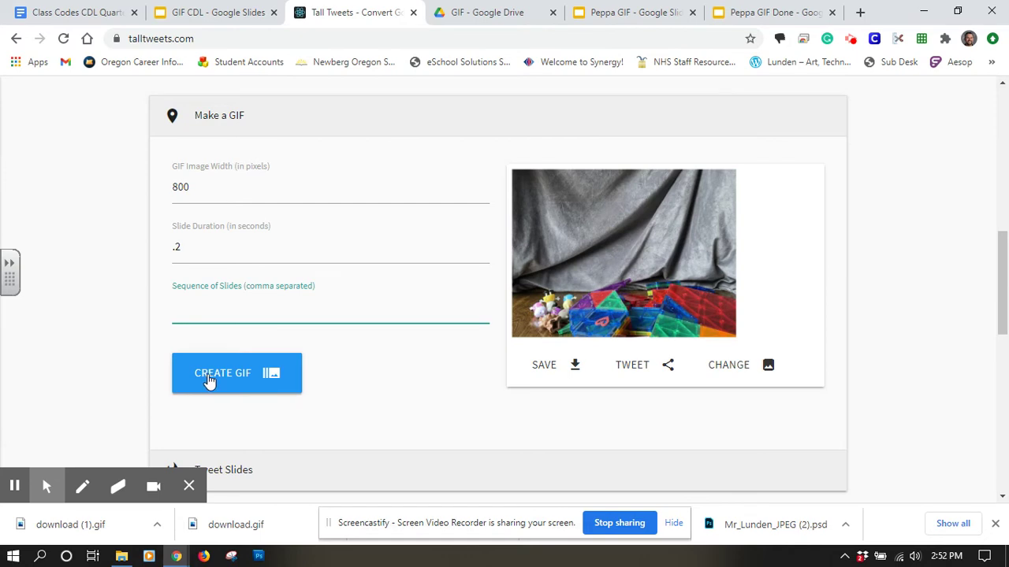
pyautogui.click(209, 380)
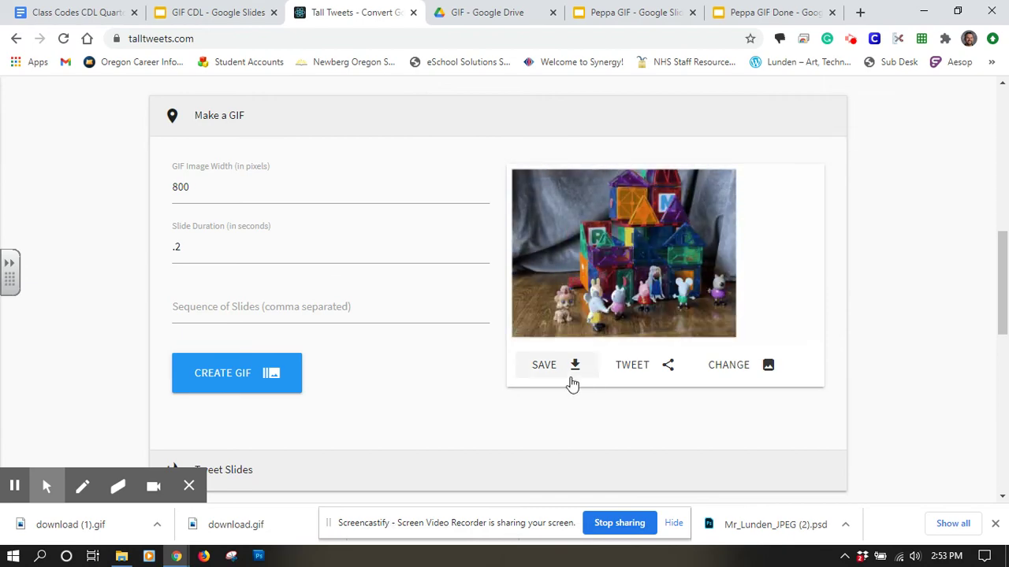
# - Download the generated GIF and place the downloaded file download (2).gif on the desktop beside the resized browser window
pyautogui.click(576, 376)
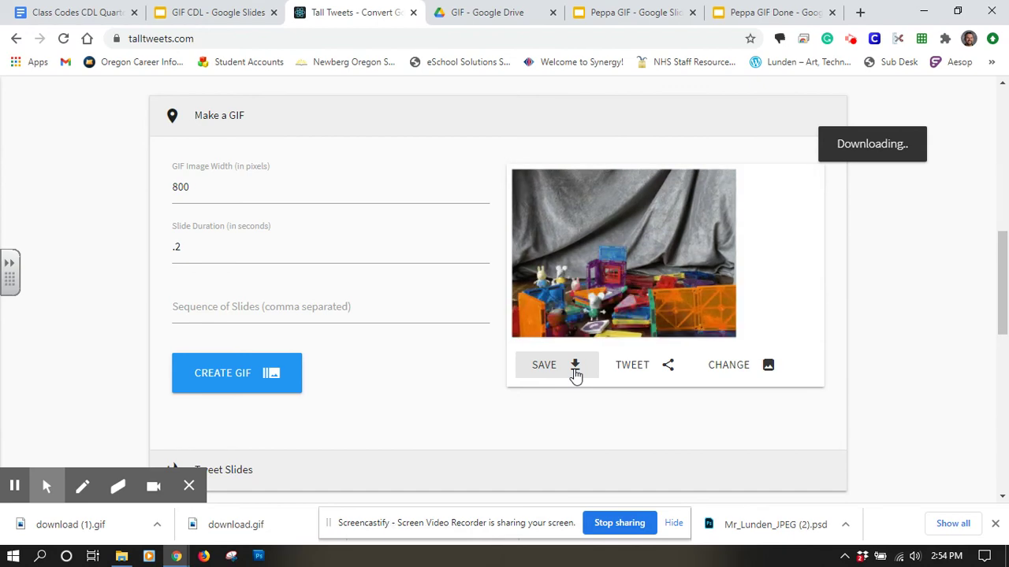
pyautogui.moveTo(891, 15); pyautogui.dragTo(455, 38)
pyautogui.click(924, 9)
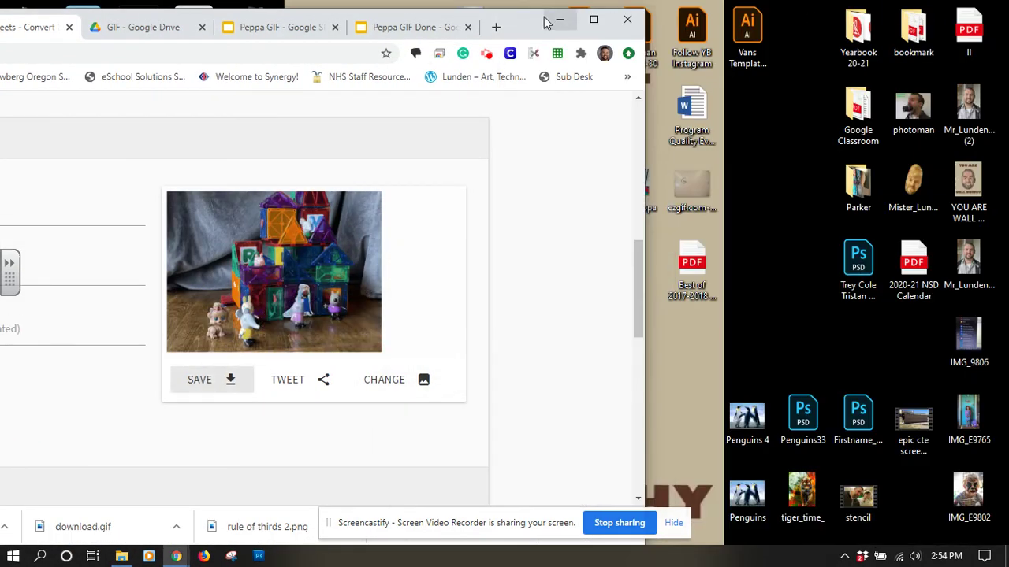
pyautogui.moveTo(530, 29); pyautogui.dragTo(1, 75)
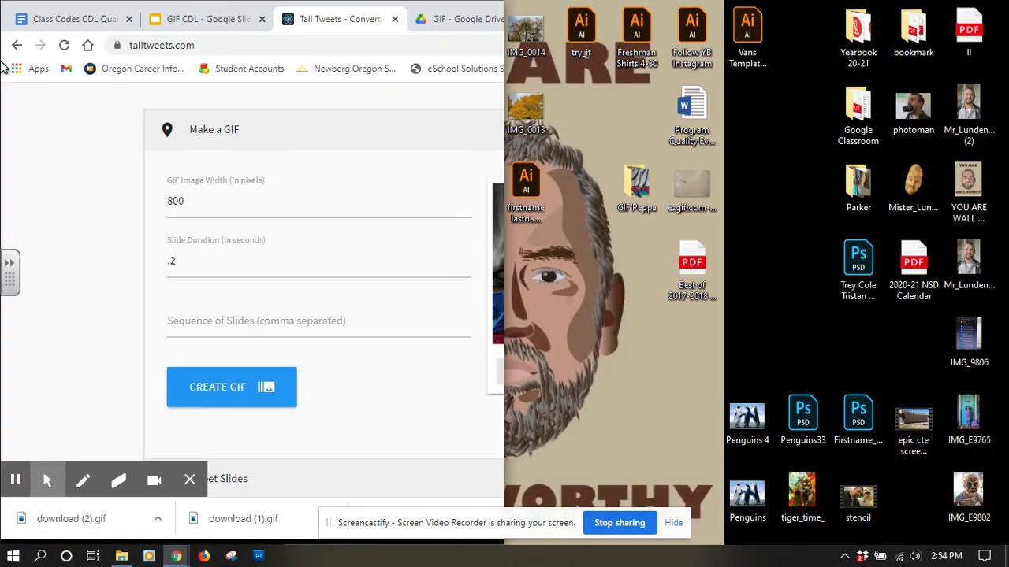
pyautogui.moveTo(63, 528); pyautogui.dragTo(639, 376)
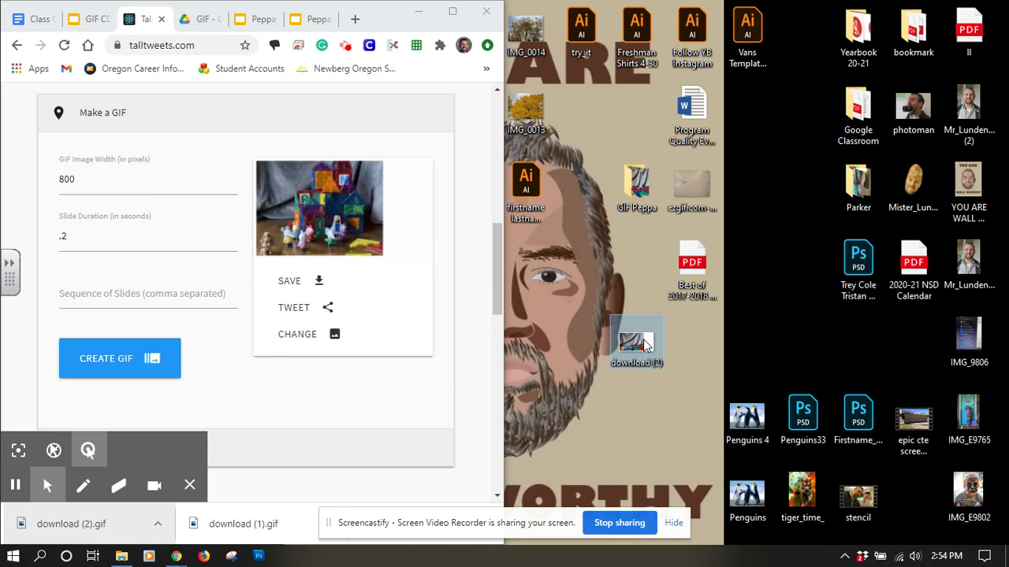
# - Open download (2).gif from the desktop to watch the animation and close the photo viewer
pyautogui.doubleClick(640, 344)
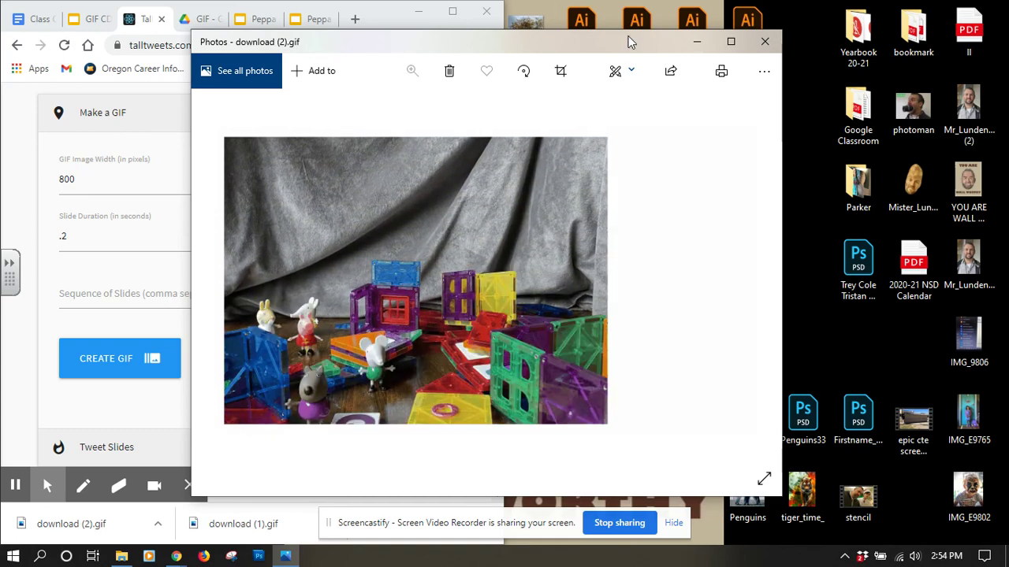
pyautogui.click(767, 42)
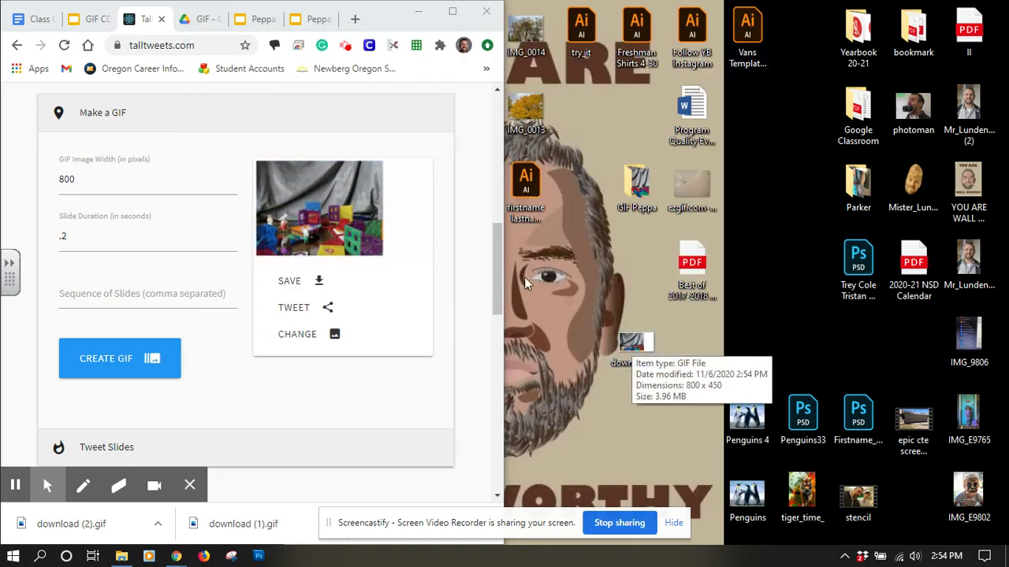
pyautogui.click(455, 12)
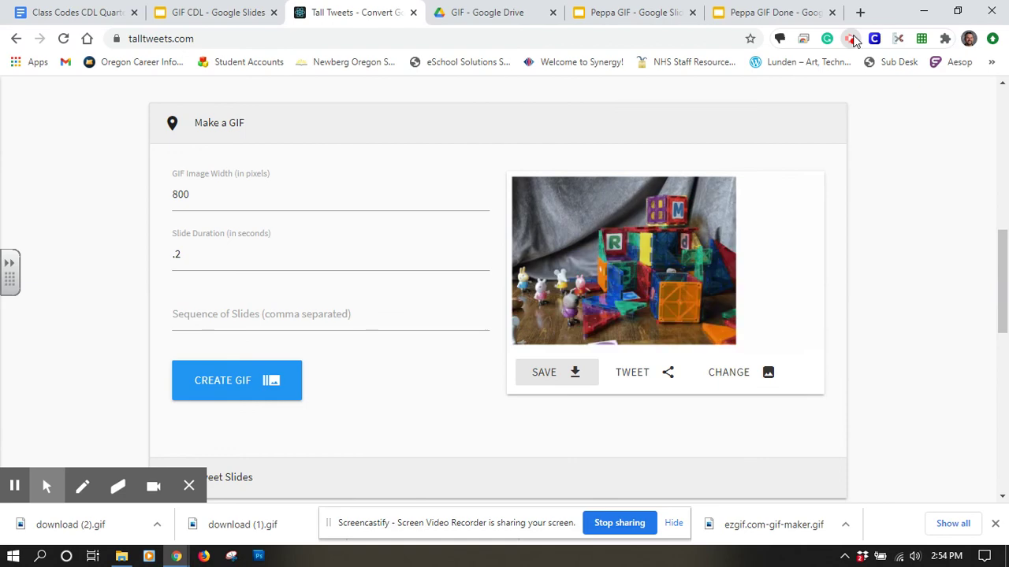
pyautogui.click(851, 39)
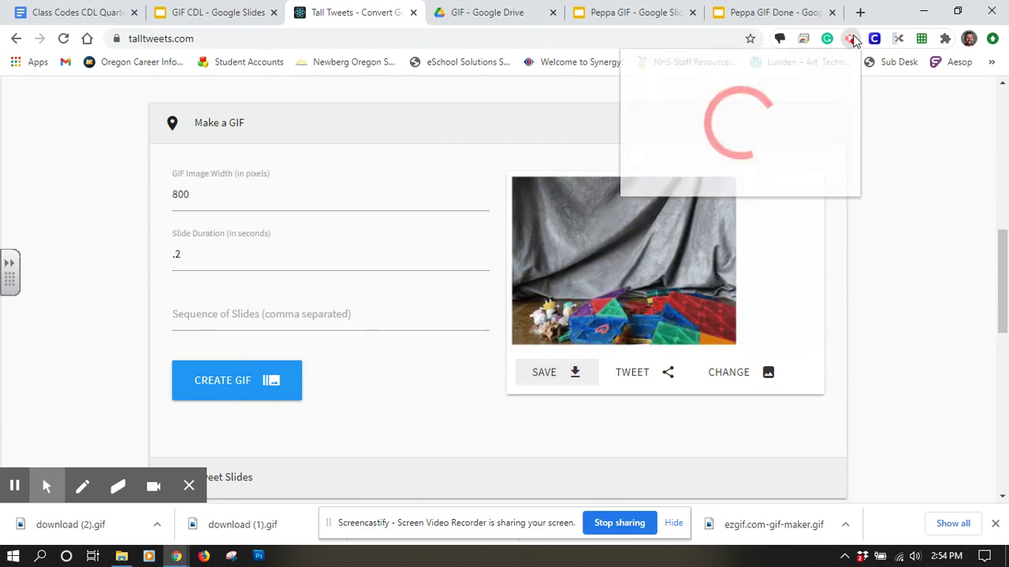